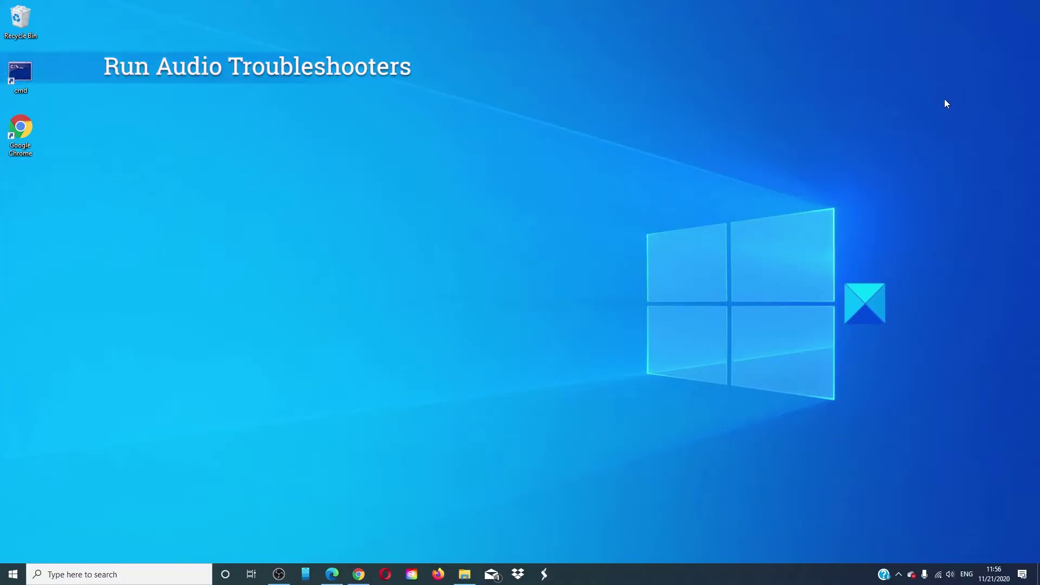
Step: Search 'troubleshoot' and go to the Additional troubleshooters list
click(170, 576)
text(tr)
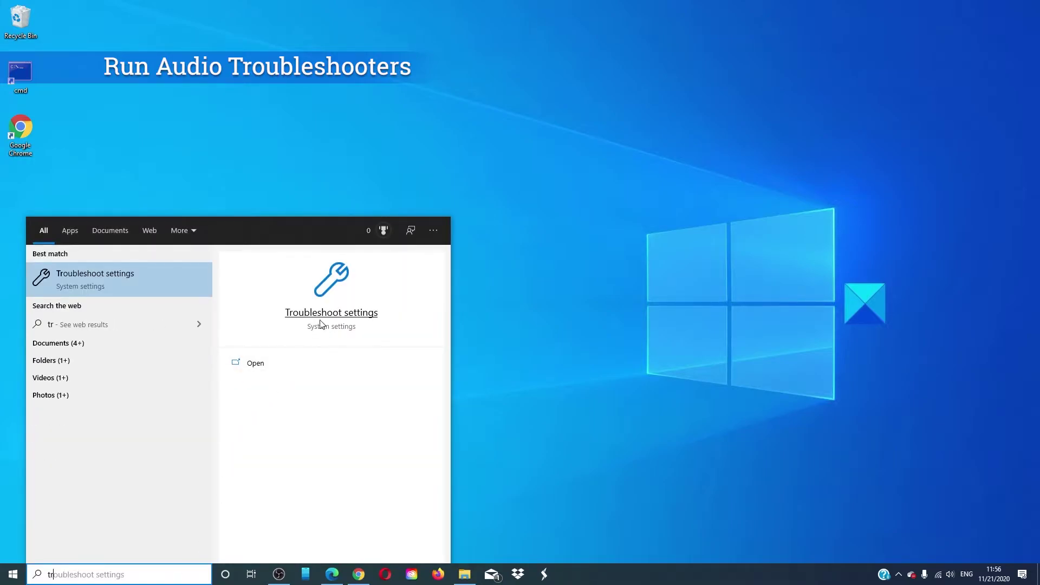
click(319, 320)
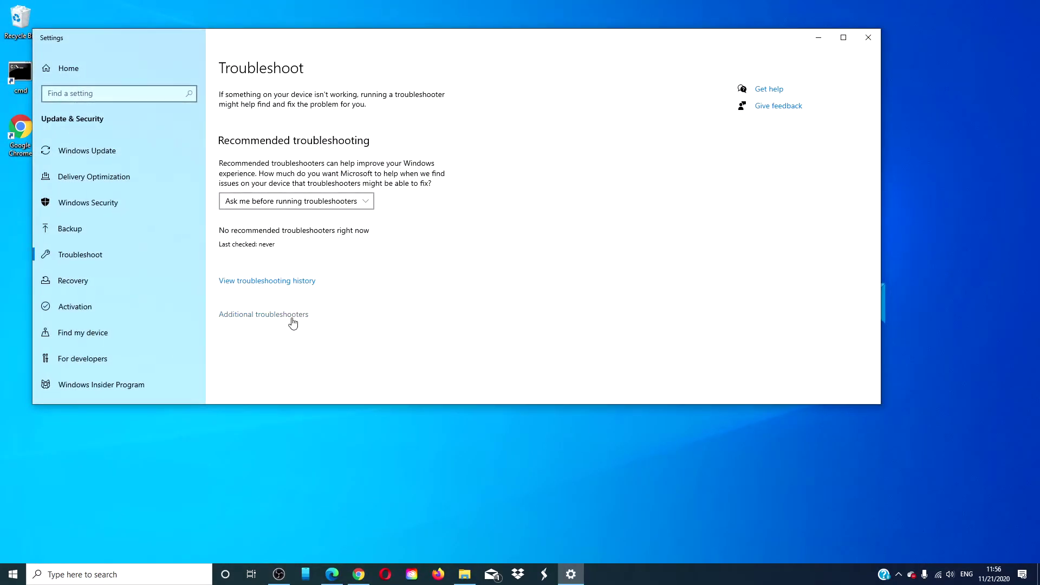
click(293, 317)
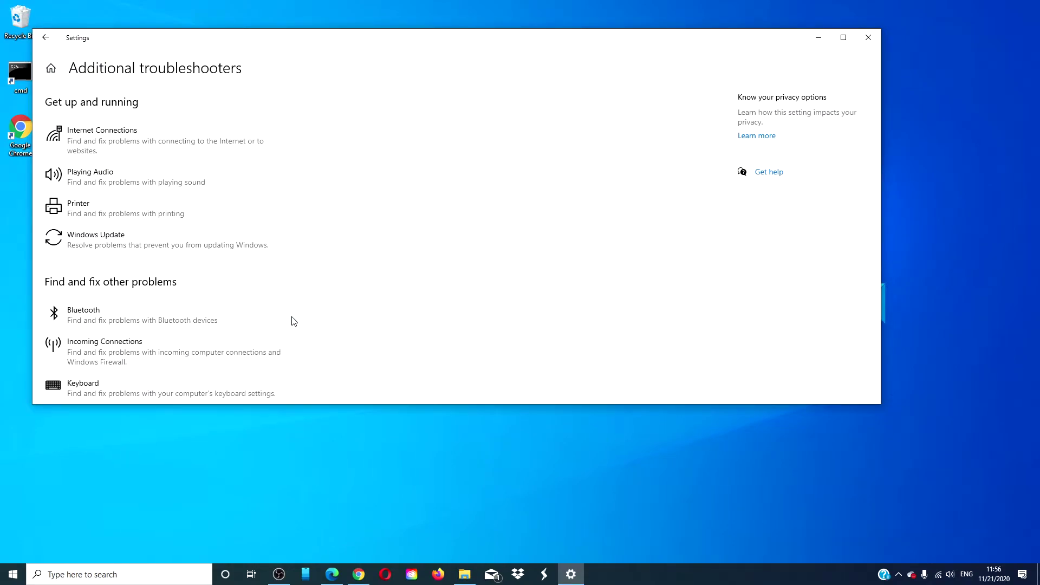
Step: Run the Playing Audio troubleshooter on the first NVIDIA Output device
click(219, 177)
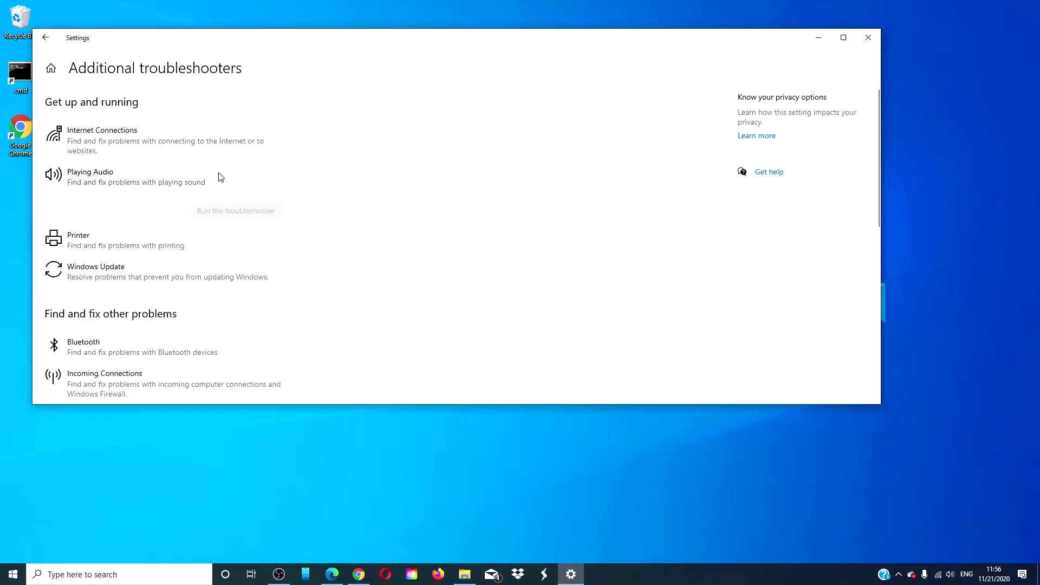
click(223, 212)
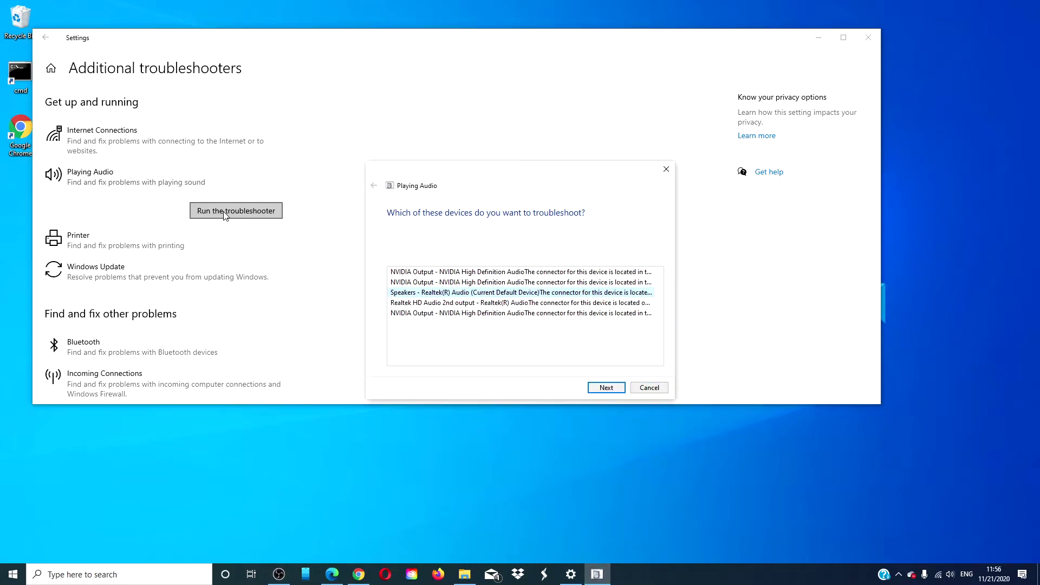
click(562, 274)
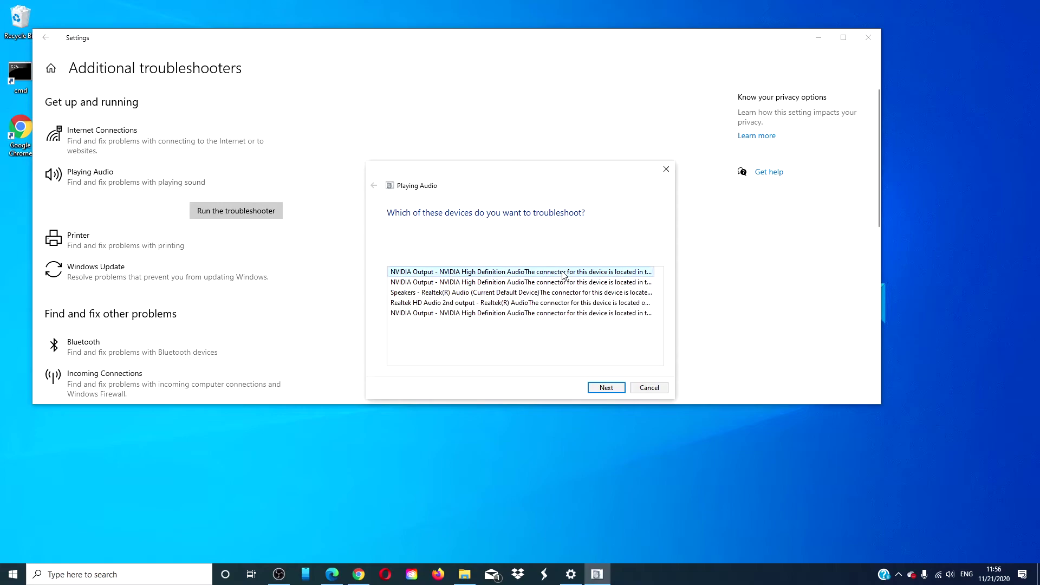
click(605, 387)
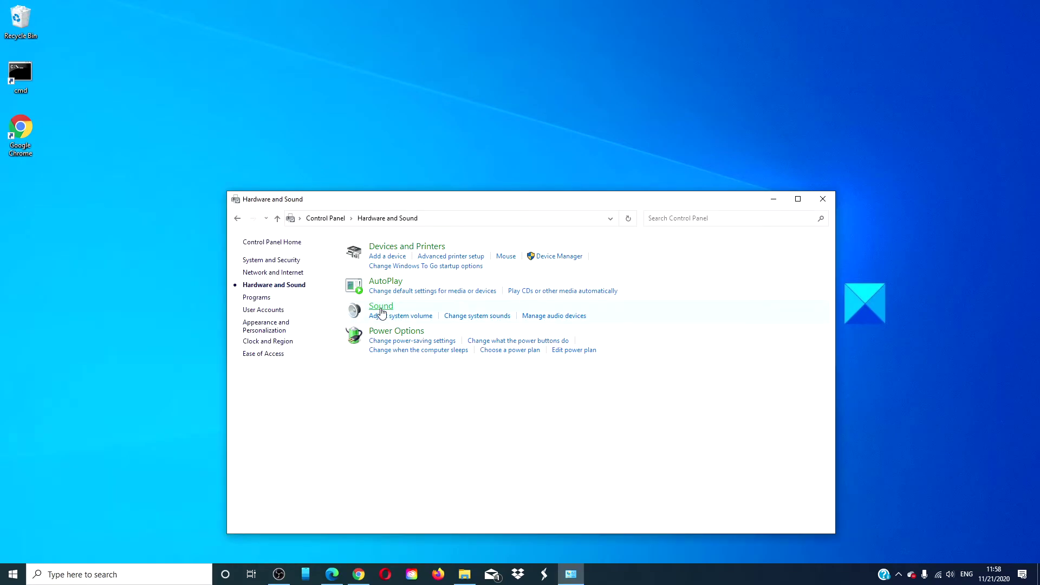
Step: Open the Sound dialog, moved to the right, and bring up the Speakers properties
click(381, 313)
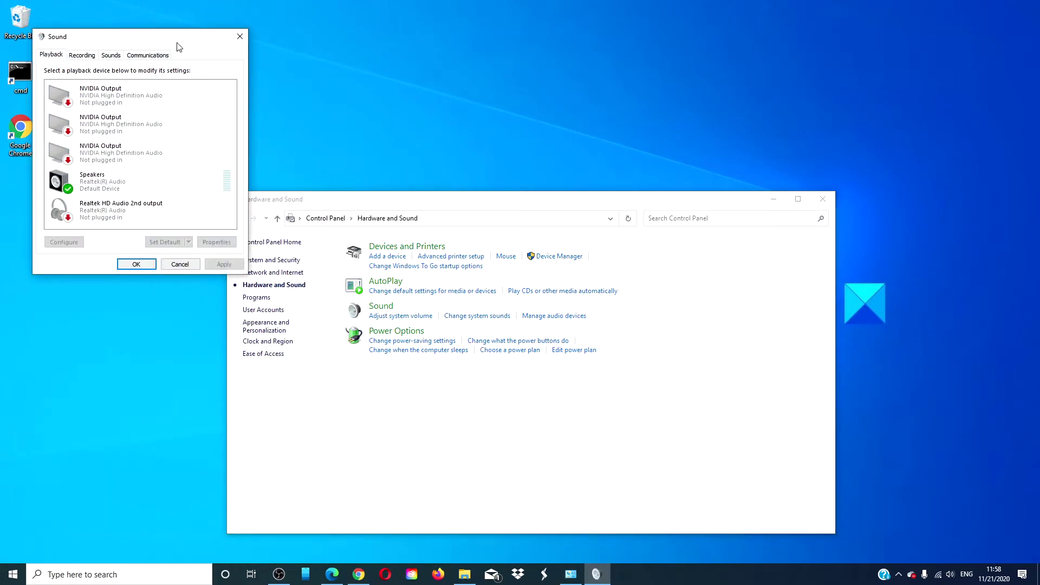
mouse_move(180, 45)
mouse_down()
mouse_move(203, 54)
mouse_move(775, 66)
mouse_up()
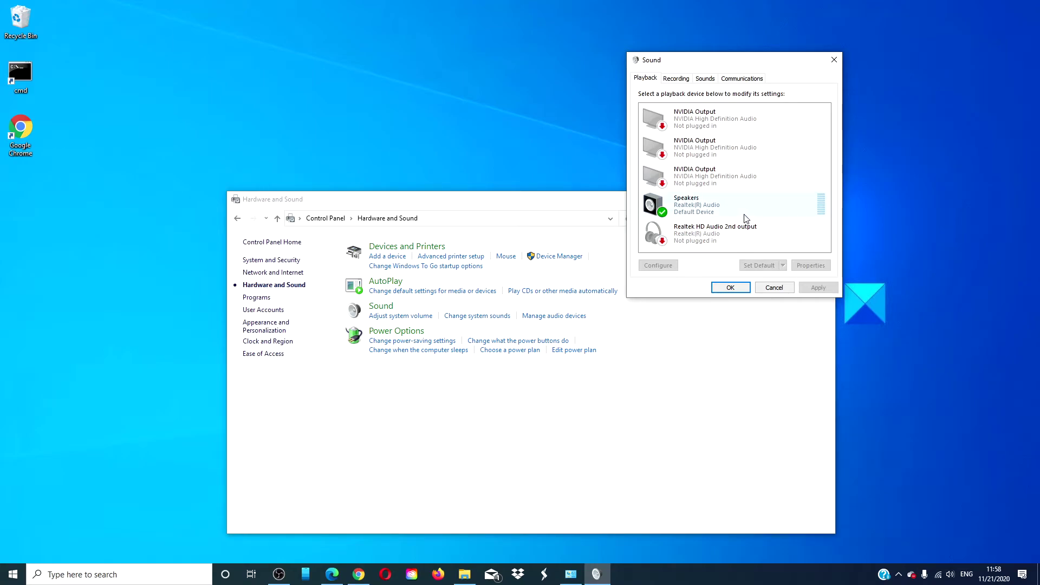
right_click(744, 219)
click(780, 305)
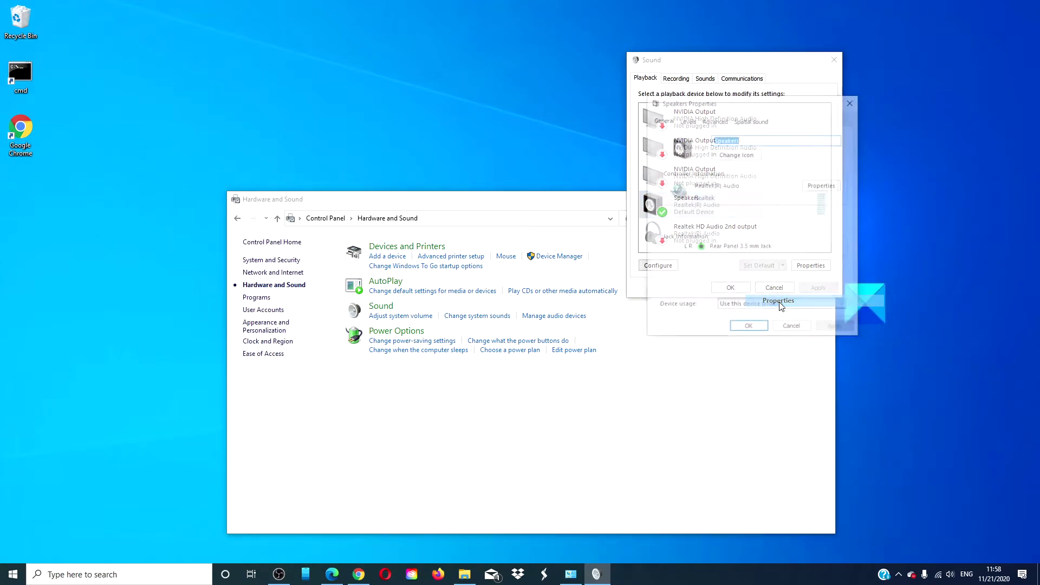
Step: Check the speakers' 24 bit, 48000 Hz default format, then close all sound windows
click(714, 120)
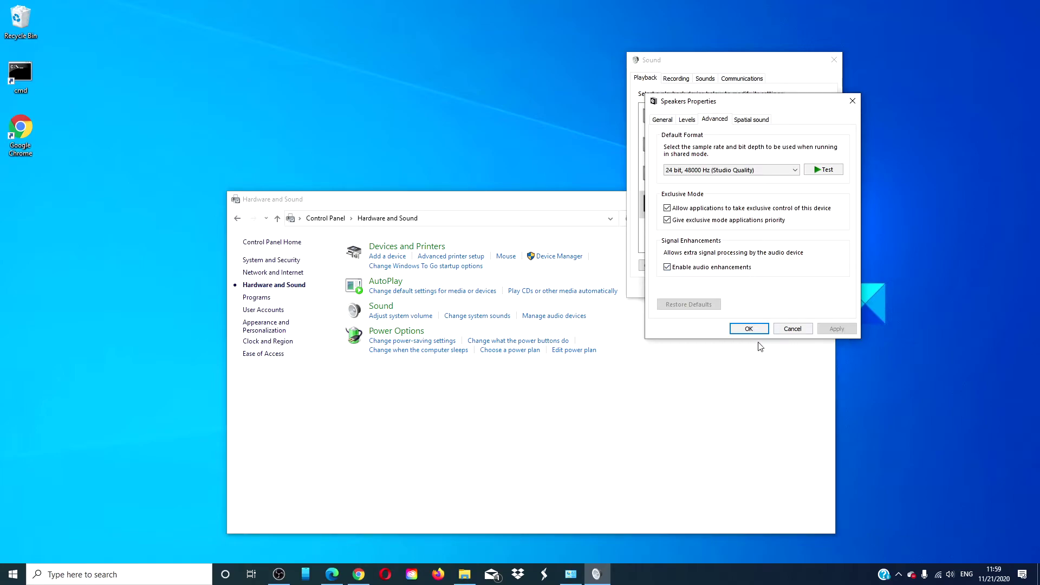
click(852, 100)
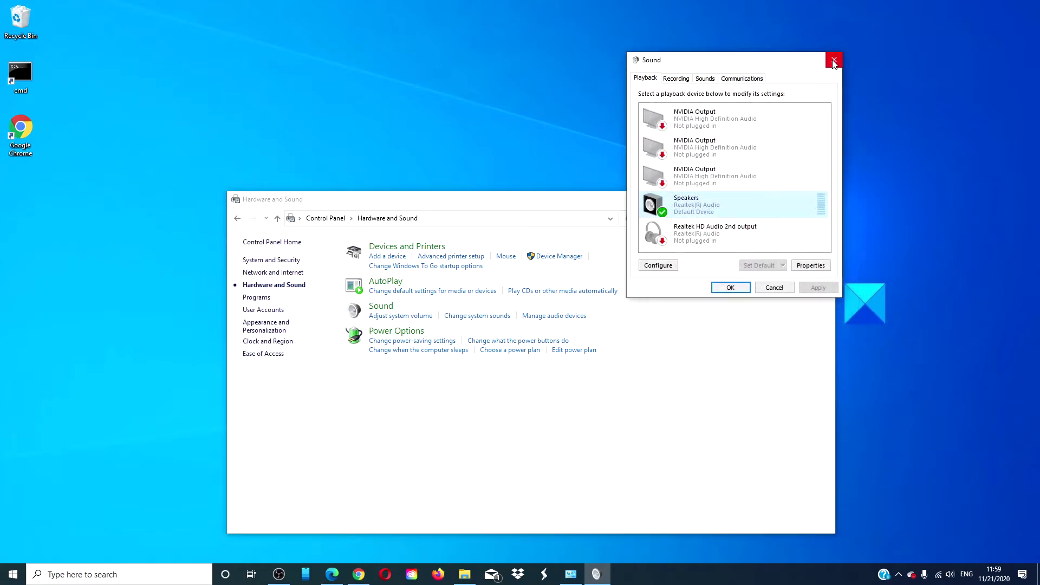
click(833, 60)
click(822, 199)
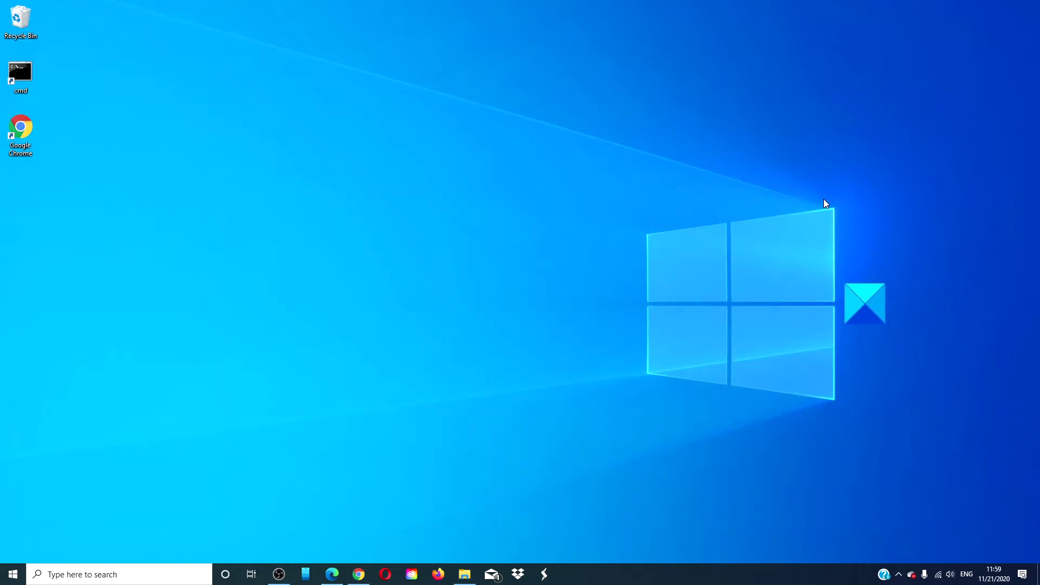
Step: Launch Device Manager from the Start menu and show NVIDIA High Definition Audio's driver options
right_click(12, 575)
click(45, 342)
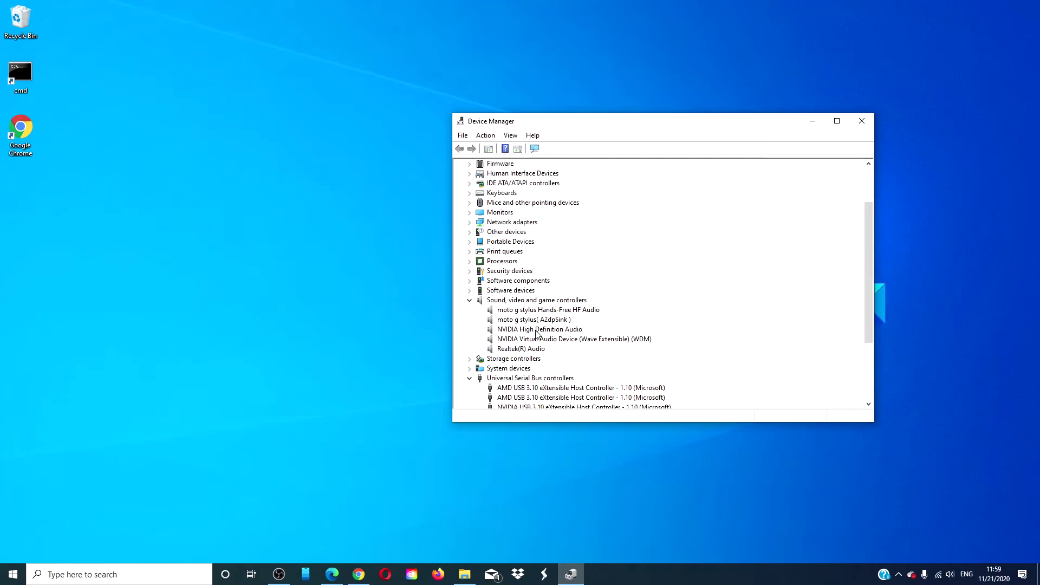
right_click(536, 331)
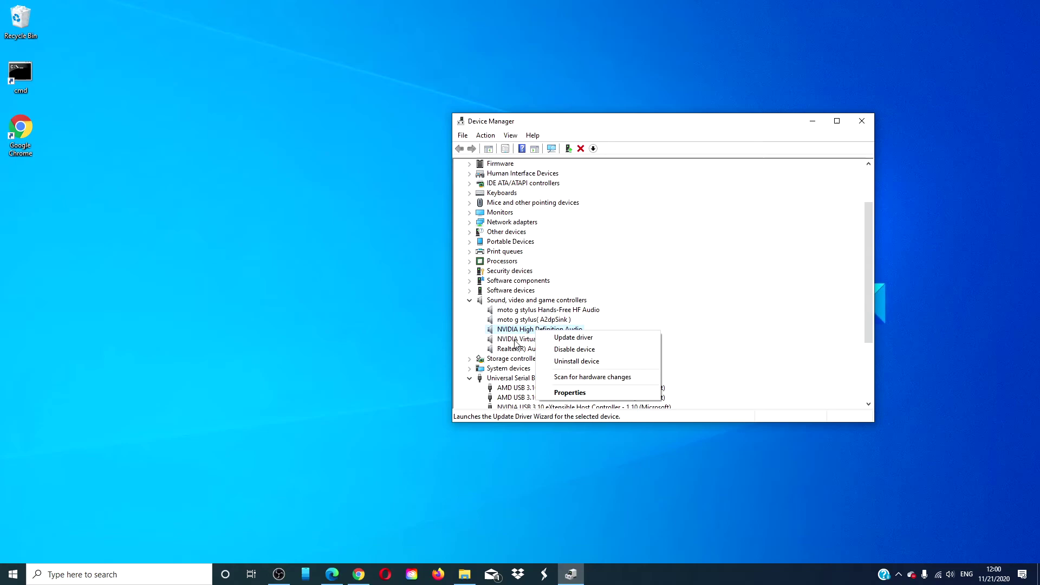
Step: Close the NVIDIA audio driver options, then open and close the Action menu
click(649, 246)
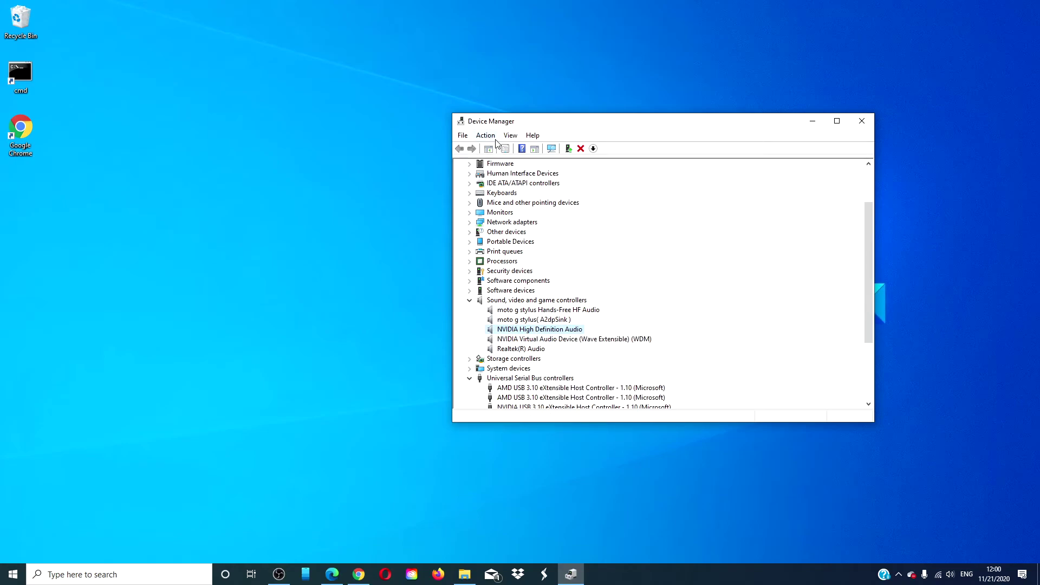
click(495, 143)
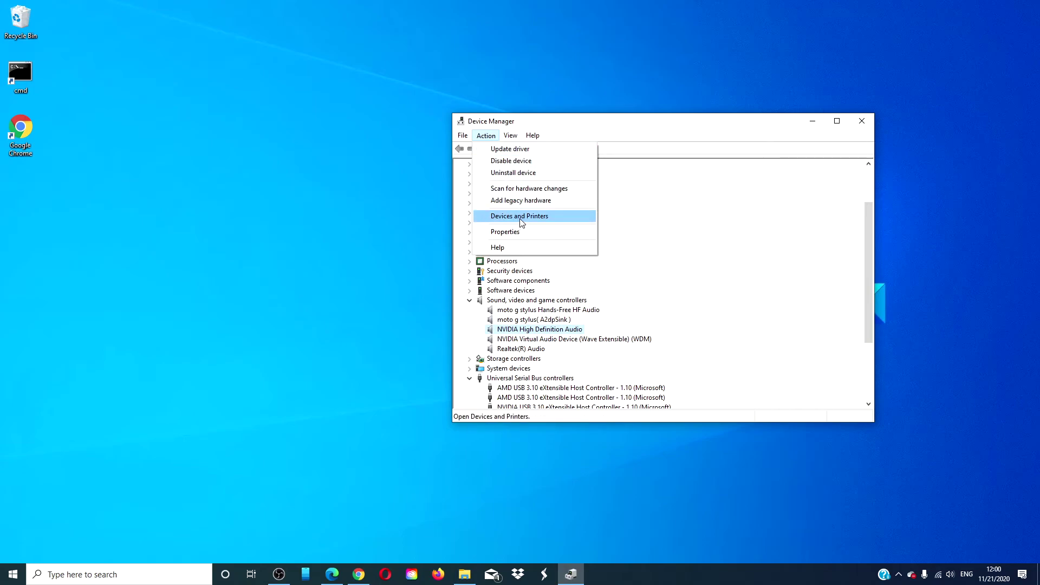
click(725, 329)
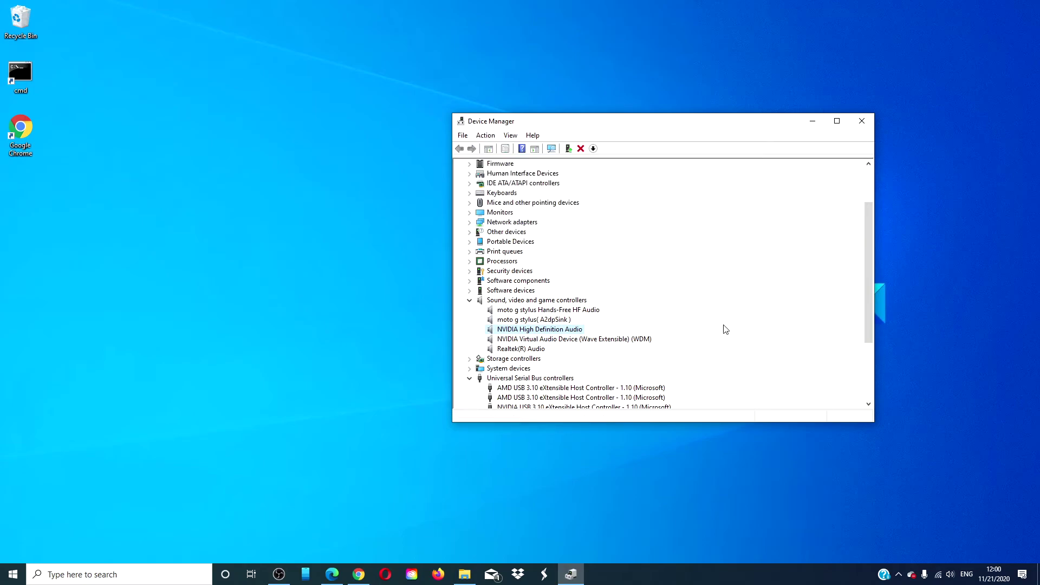